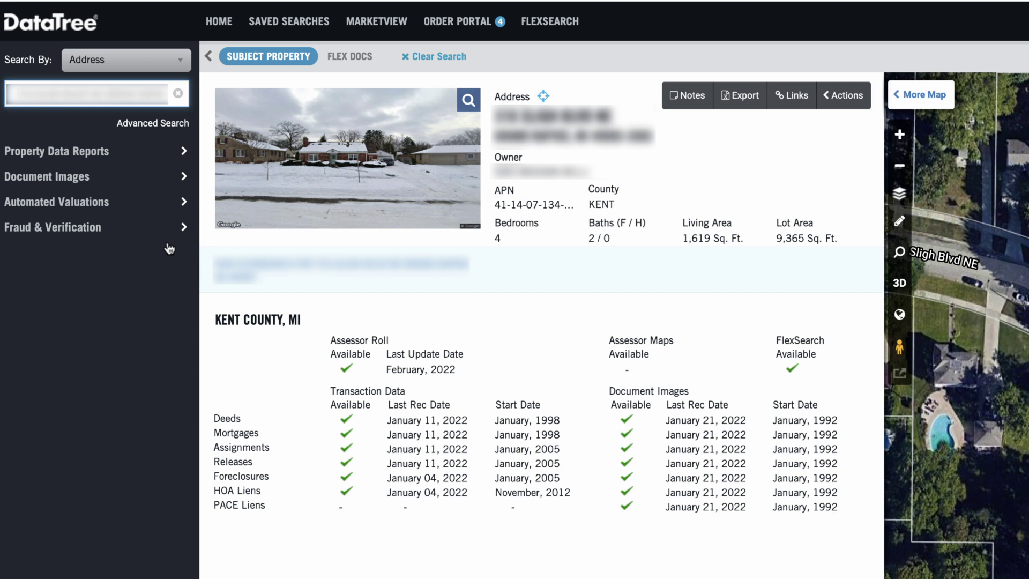
Open the Sales Comparables report from Property Data Reports, showing 6 comps within 0.5 mi.
click(168, 156)
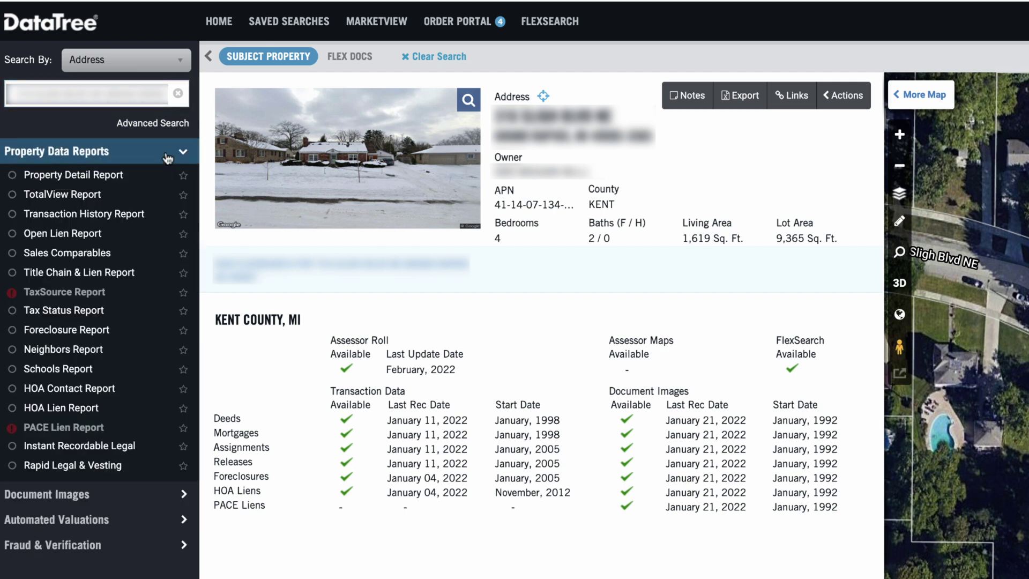
click(106, 258)
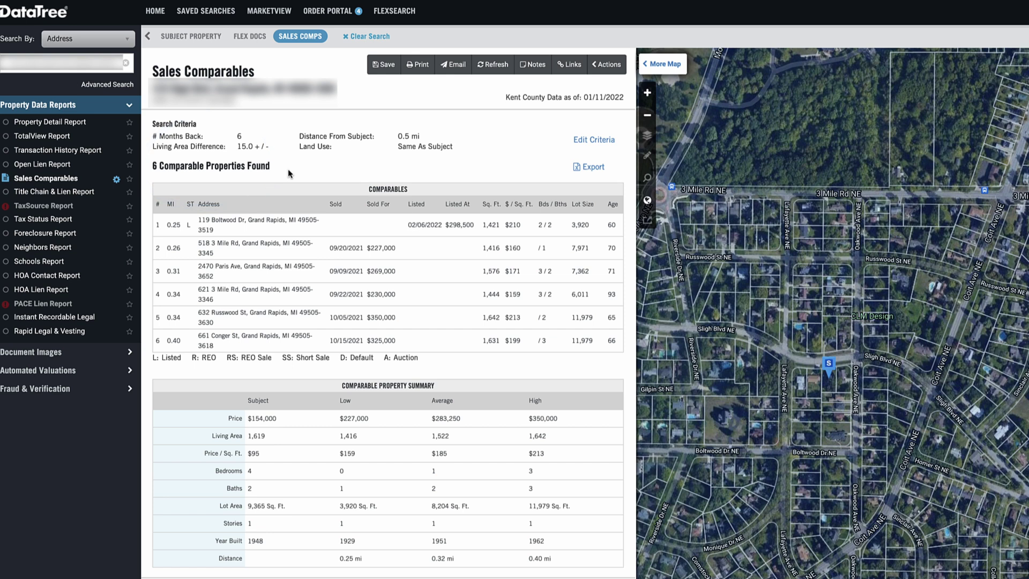
Change the comp criteria's Distance From Subject from 0.5 to 1 mile and apply it.
click(610, 142)
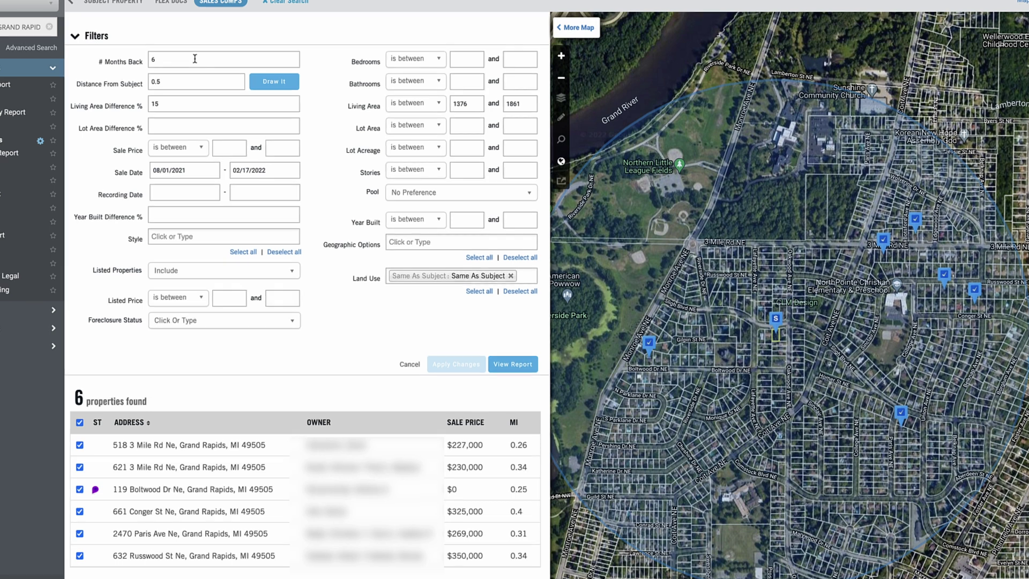
double_click(180, 63)
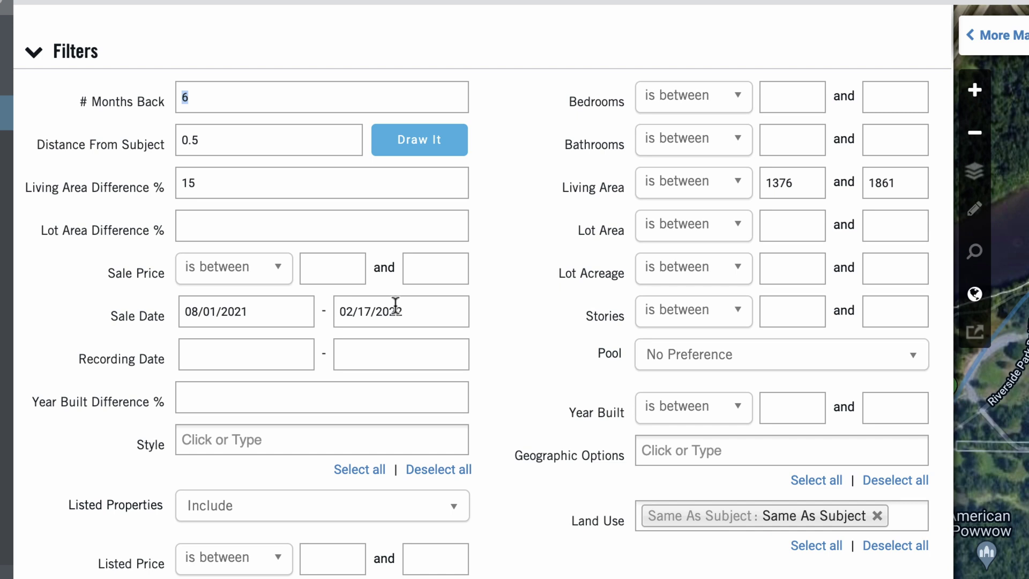
click(506, 264)
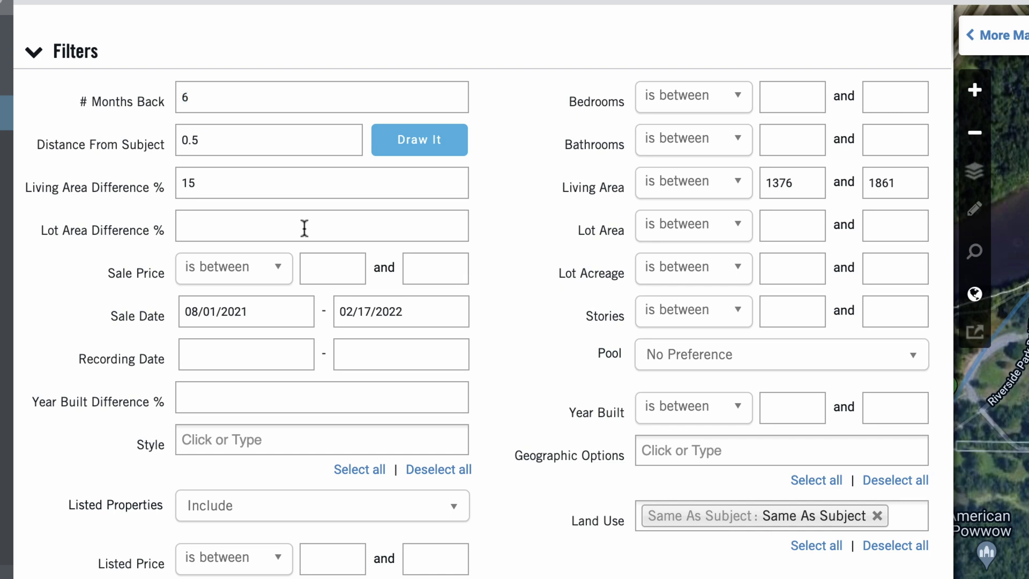
double_click(254, 138)
text(1)
click(437, 144)
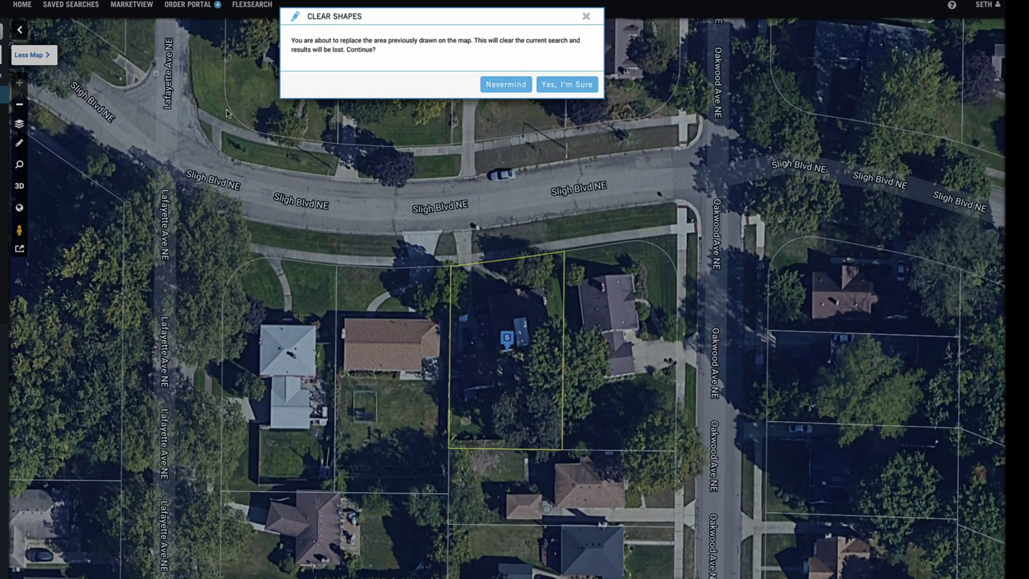
click(506, 85)
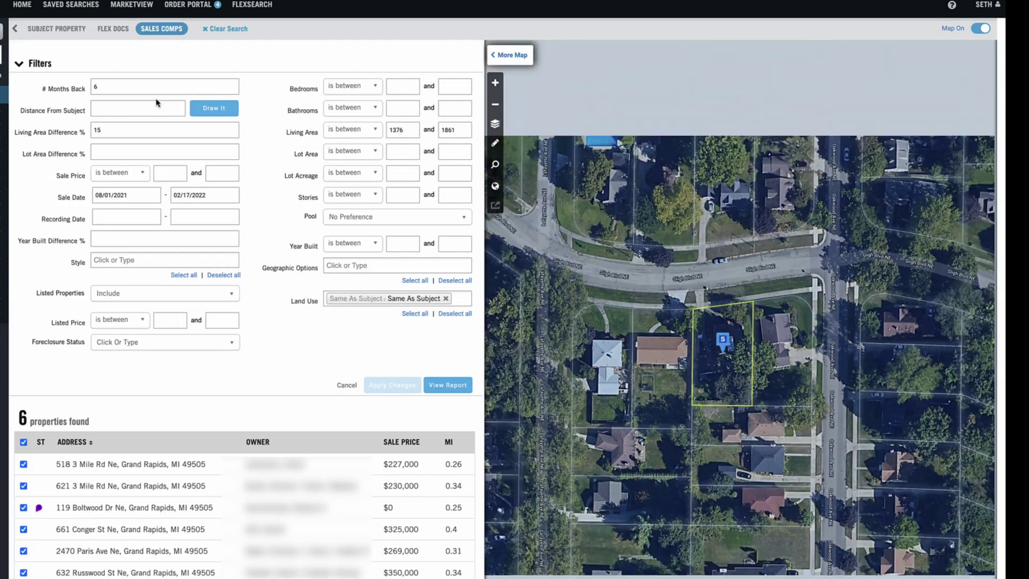
click(162, 112)
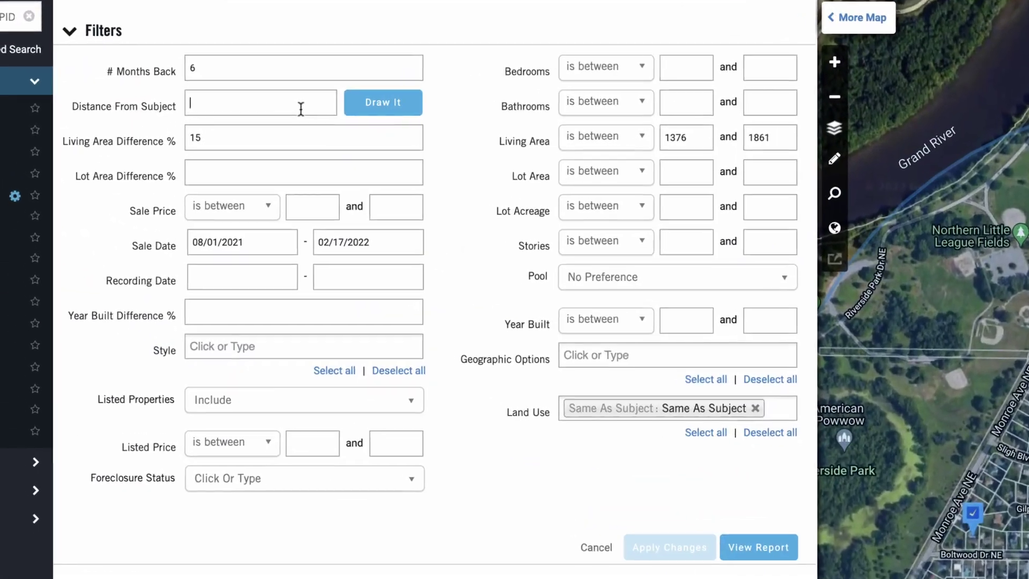
text(1)
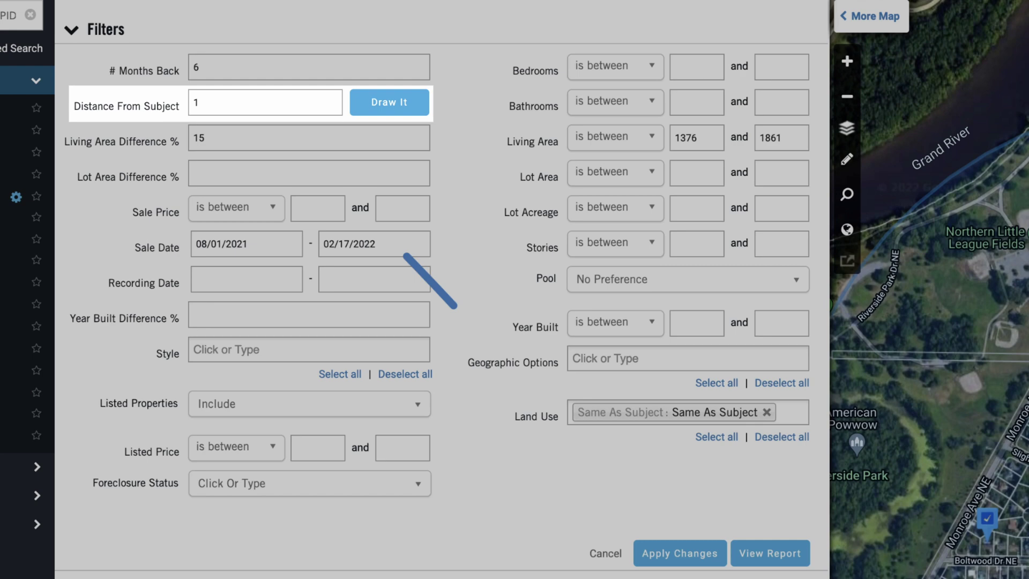
click(667, 556)
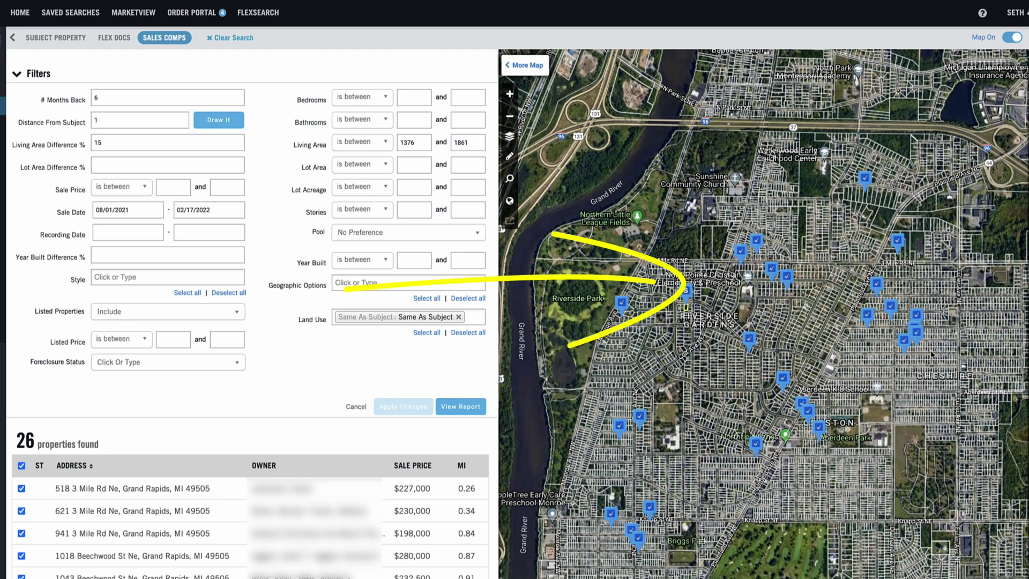
Generate the report from the 1-mile criteria, listing 26 comparables.
click(452, 407)
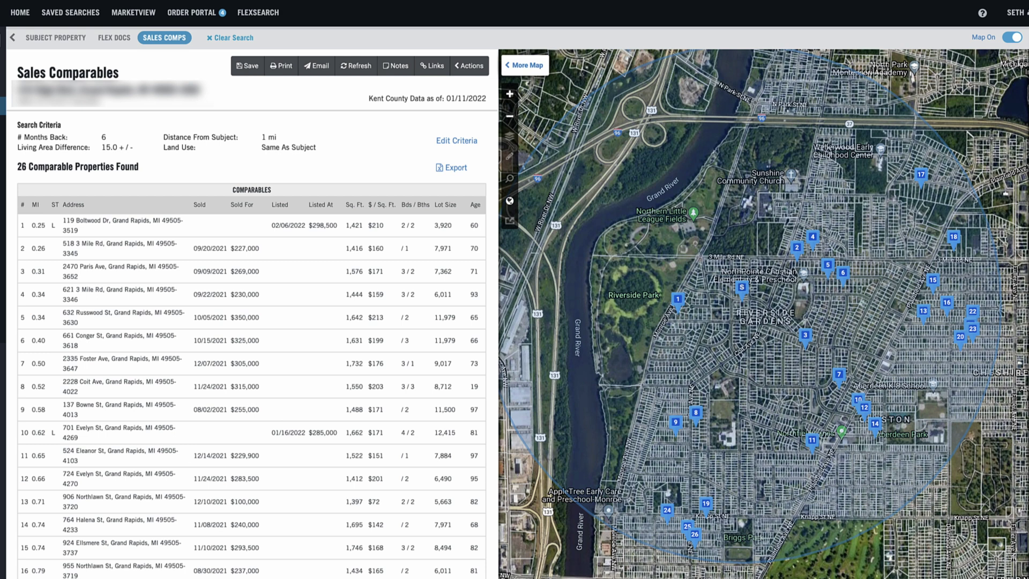
Set the comp criteria to 0.5 mile distance and 12 months back, and apply.
drag(701, 514, 674, 514)
click(457, 141)
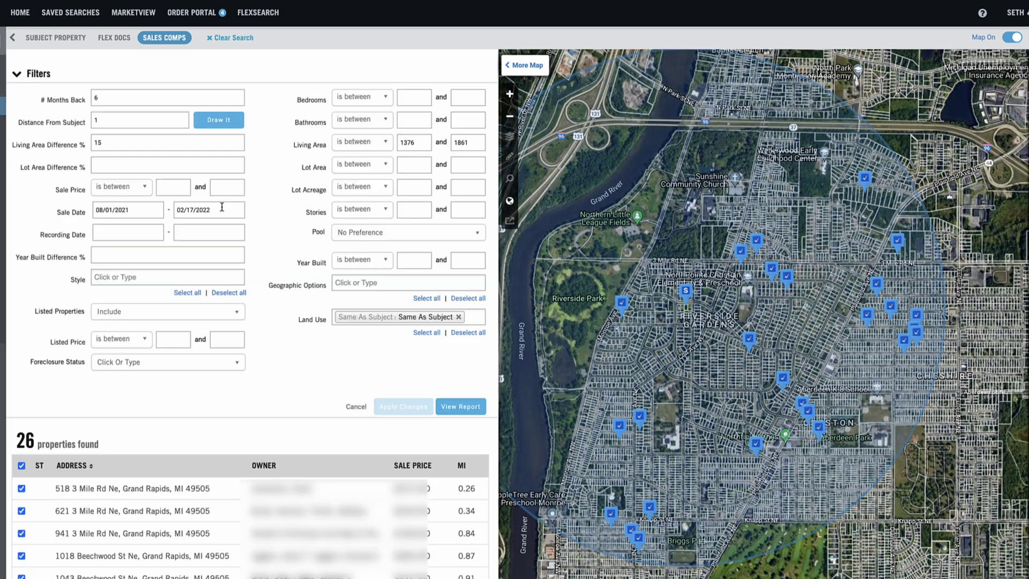
text(0.5)
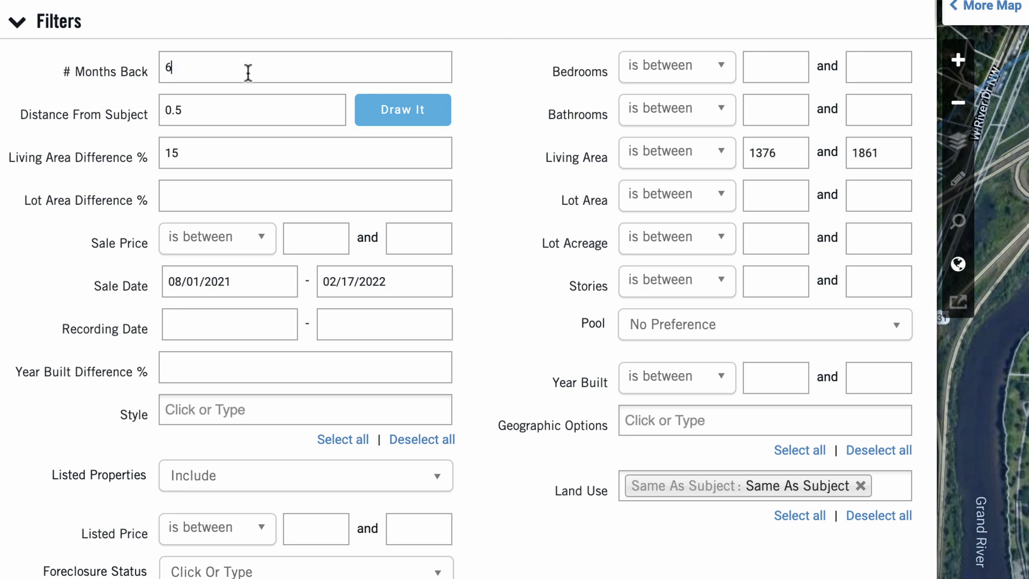
key(shift+Tab)
text(12)
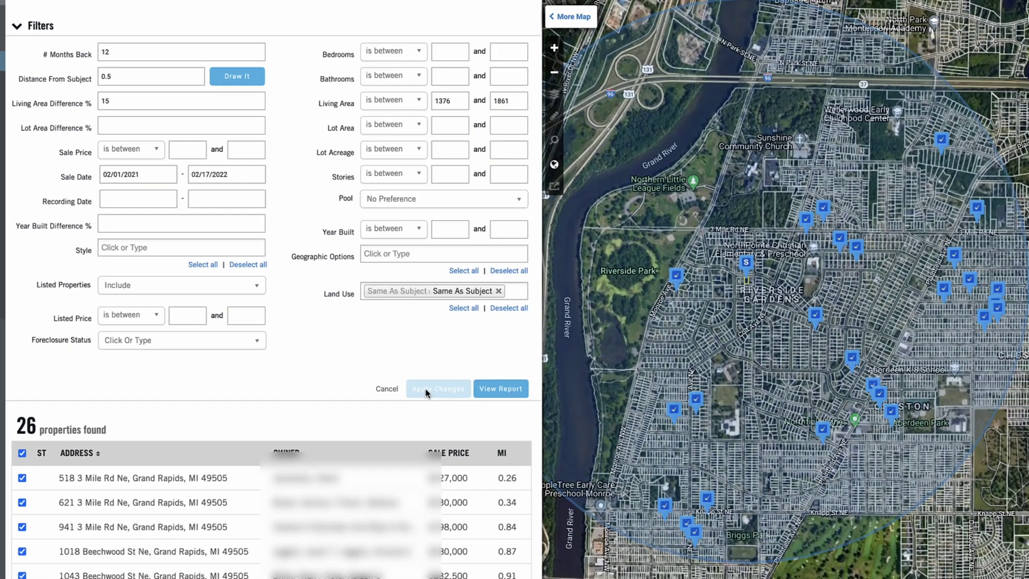
click(425, 390)
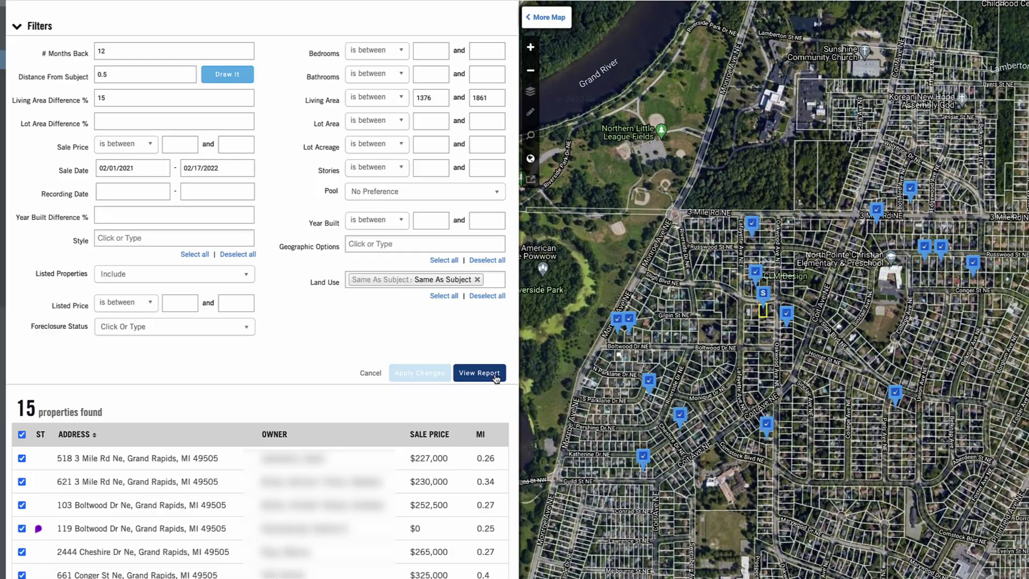
Generate the 15-comp report and scroll through its comparables table and detail cards.
click(495, 377)
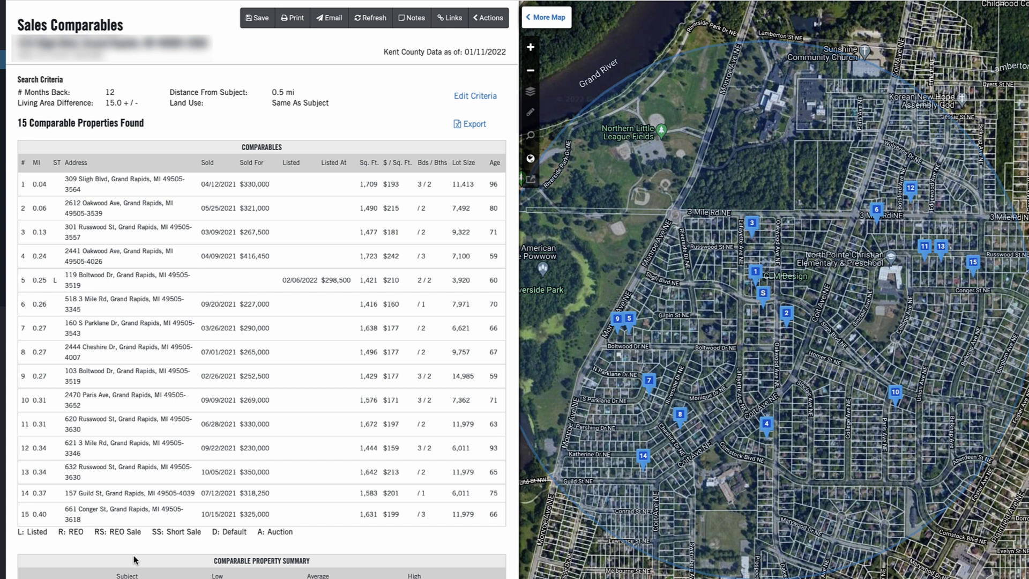
scroll(134, 560, down, 10)
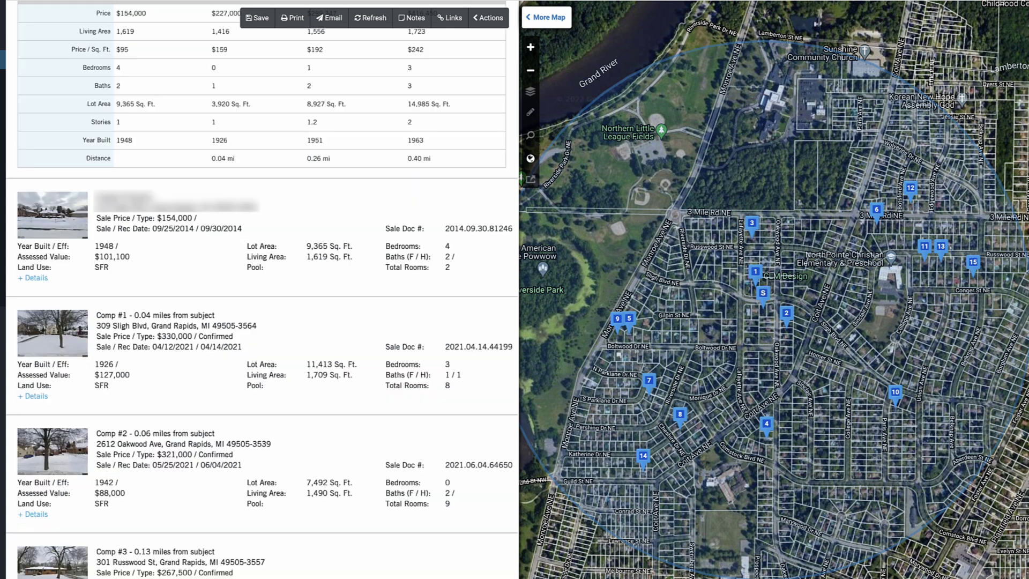
scroll(311, 501, down, 12)
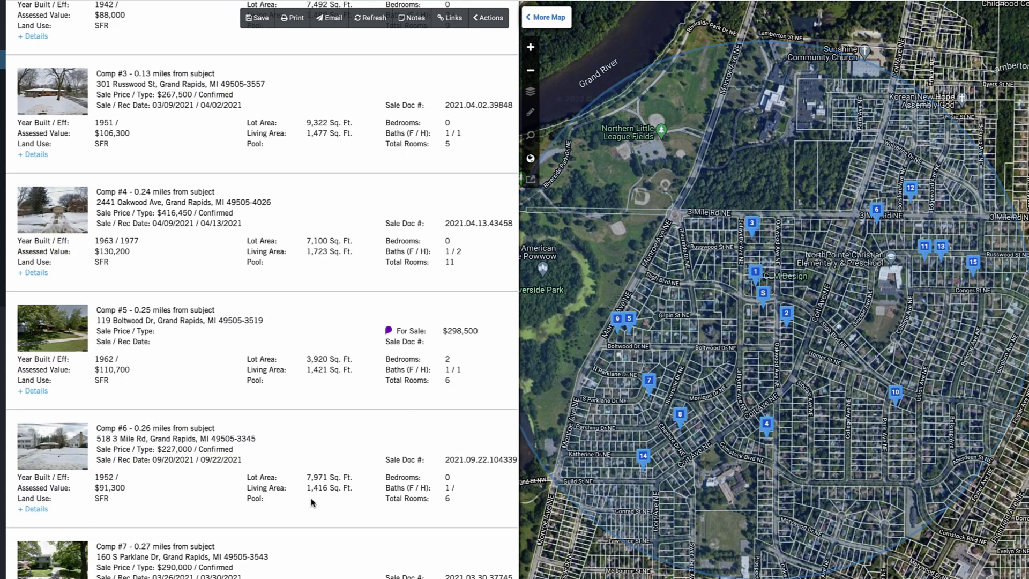
scroll(311, 500, up, 20)
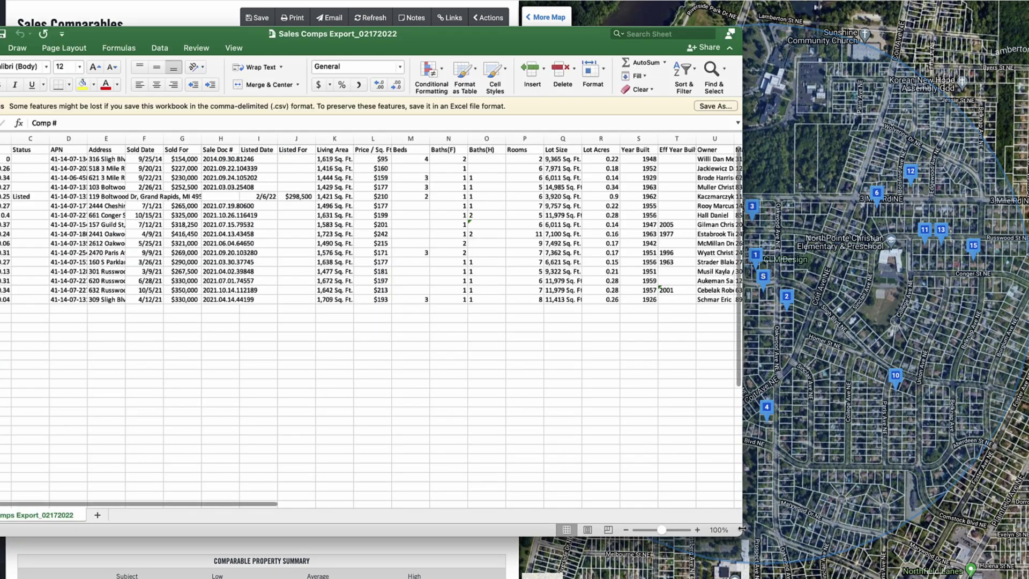
Enlarge the Sales Comps Export_02172022 window to reveal more columns.
drag(742, 528, 1028, 529)
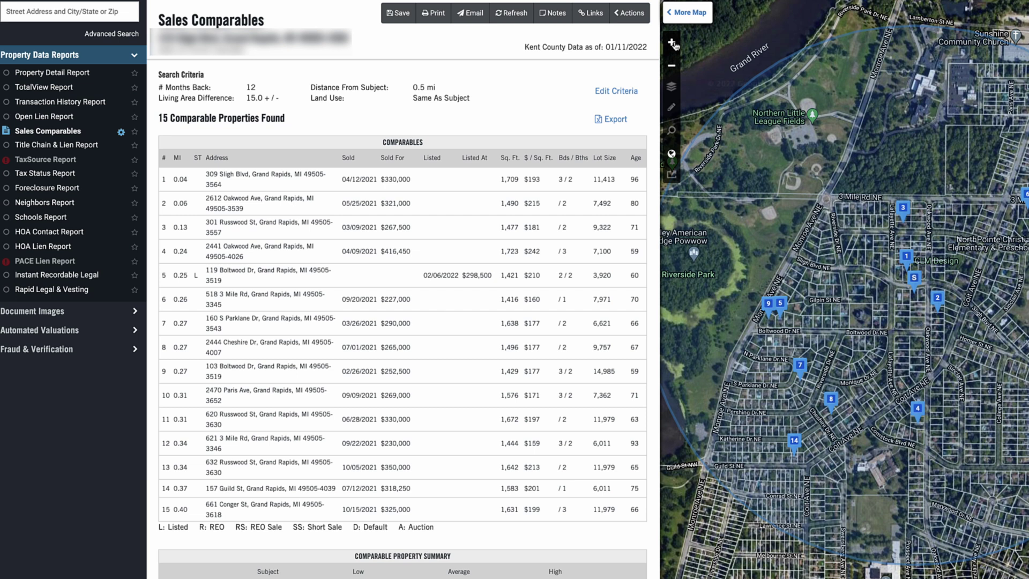
Open the DataTree AVM report and review its $286,411 valuation summary and comparables.
click(135, 329)
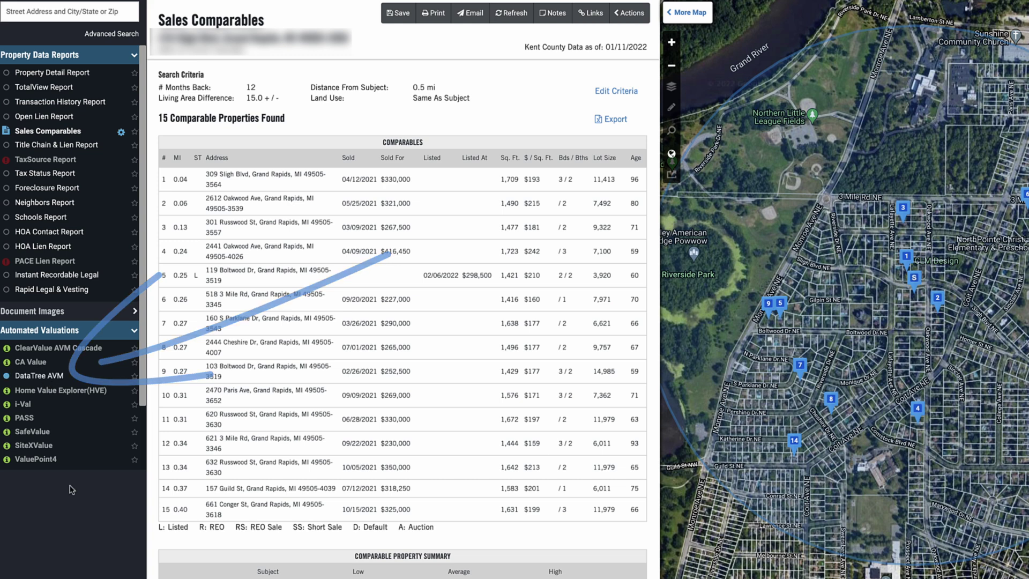
click(47, 378)
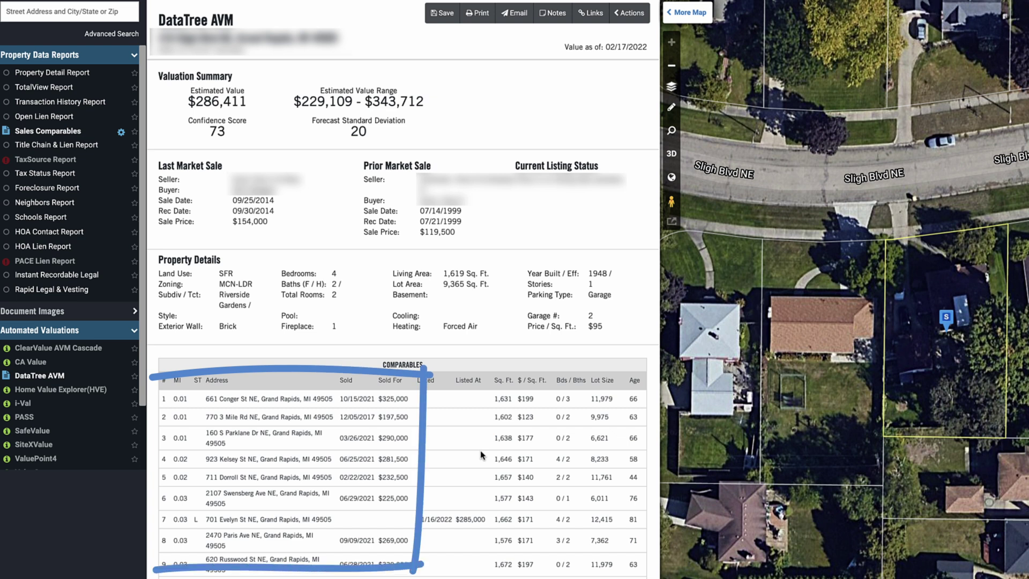
scroll(481, 454, down, 8)
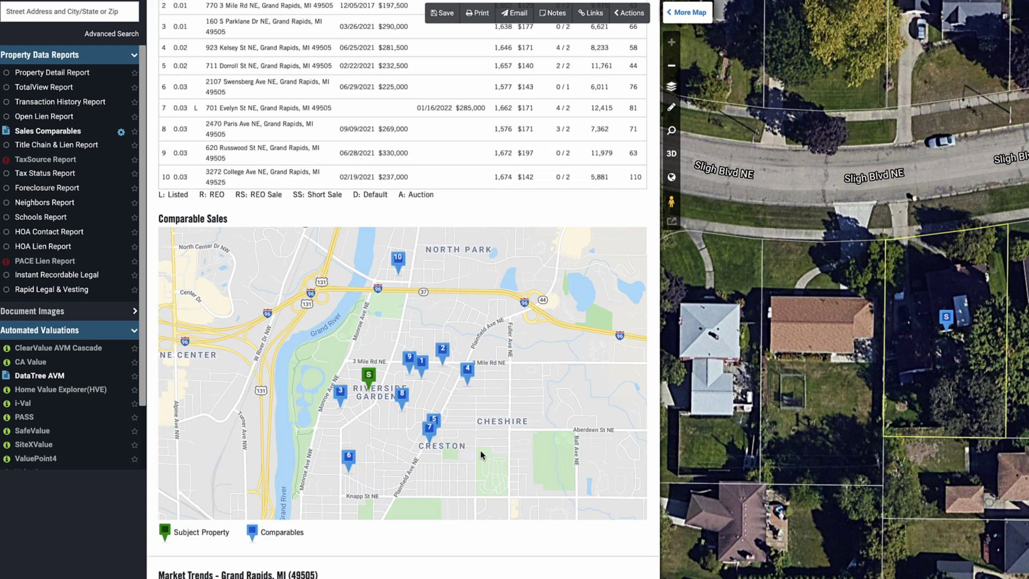
scroll(481, 455, down, 10)
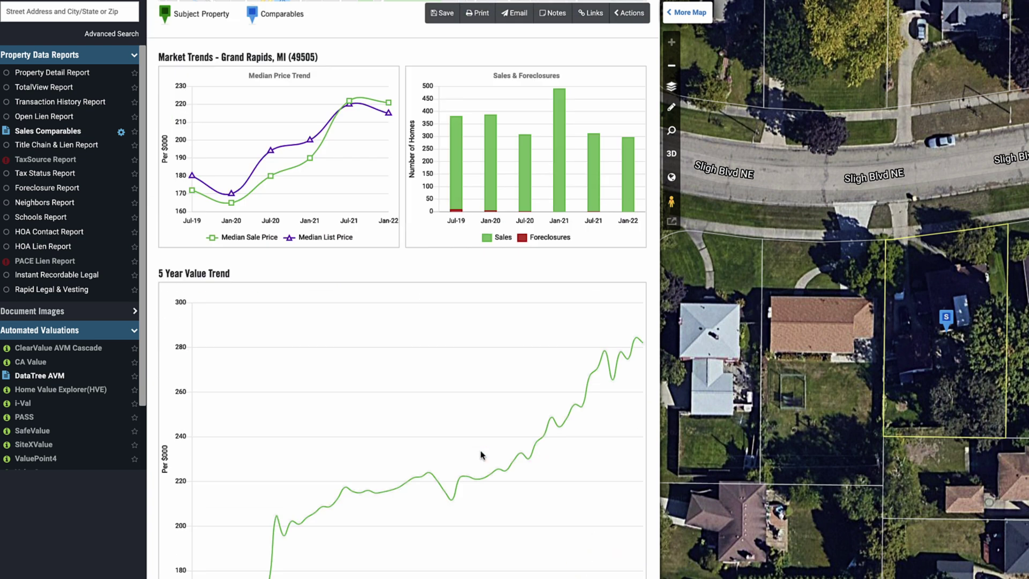
scroll(480, 454, up, 20)
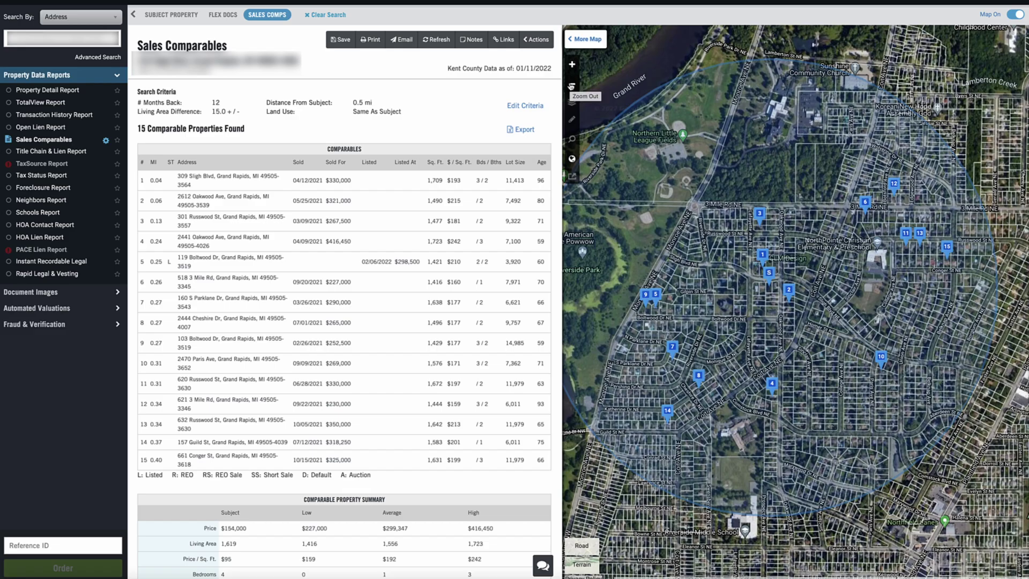
Navigate the map to rural farmland near E Sherman Blvd and open a parcel's details.
click(571, 86)
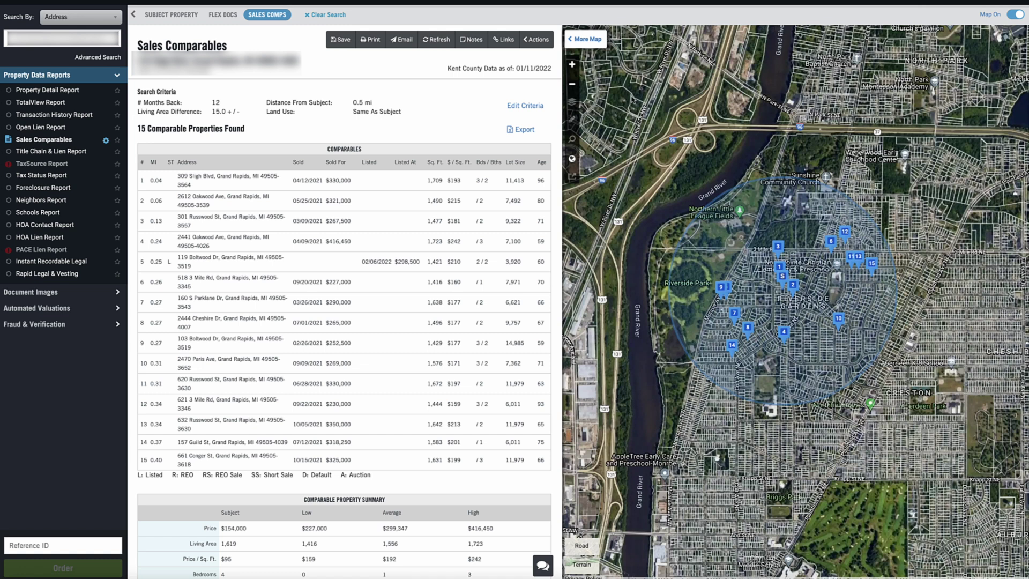
click(572, 85)
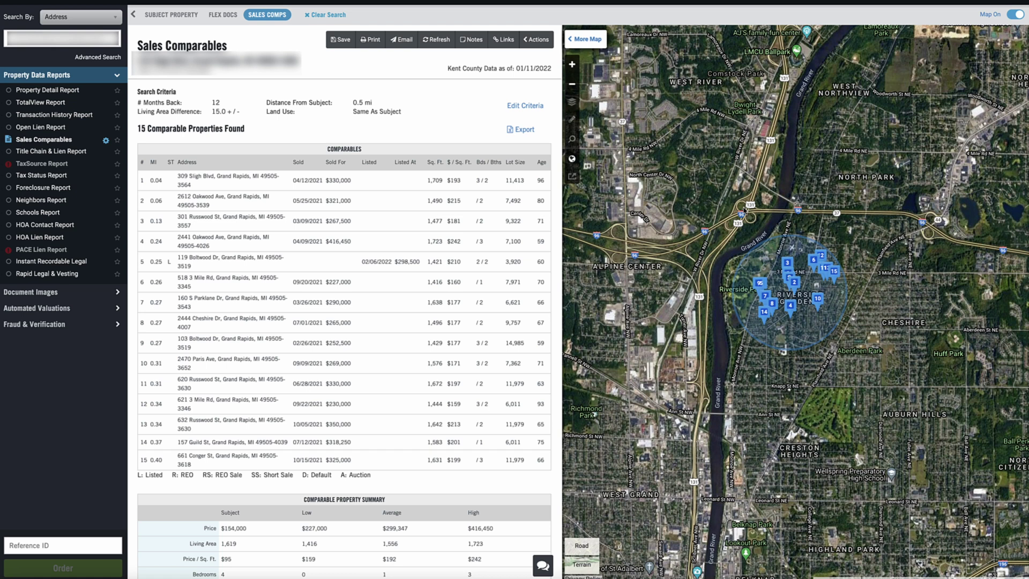
drag(679, 160, 659, 145)
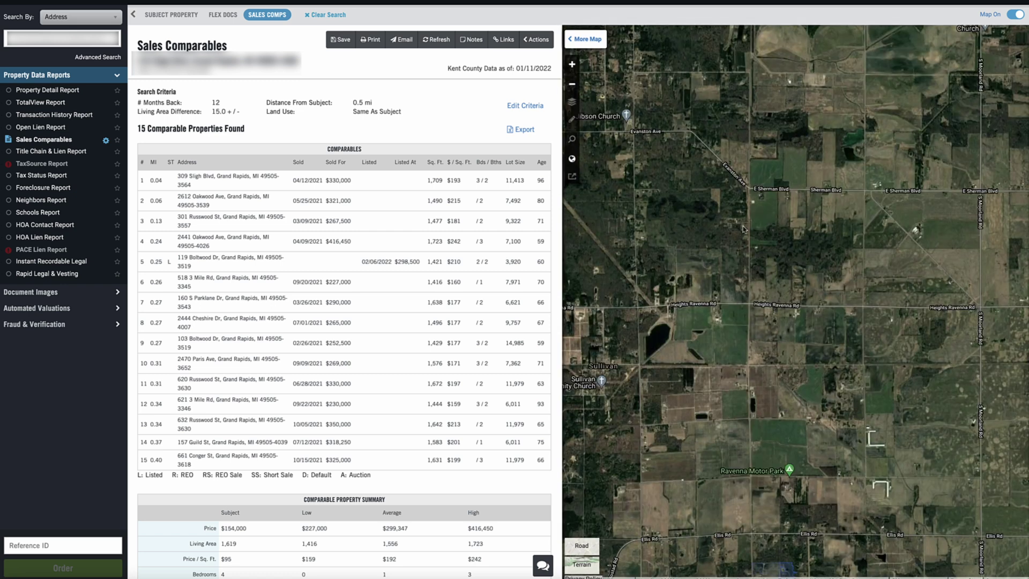
click(572, 66)
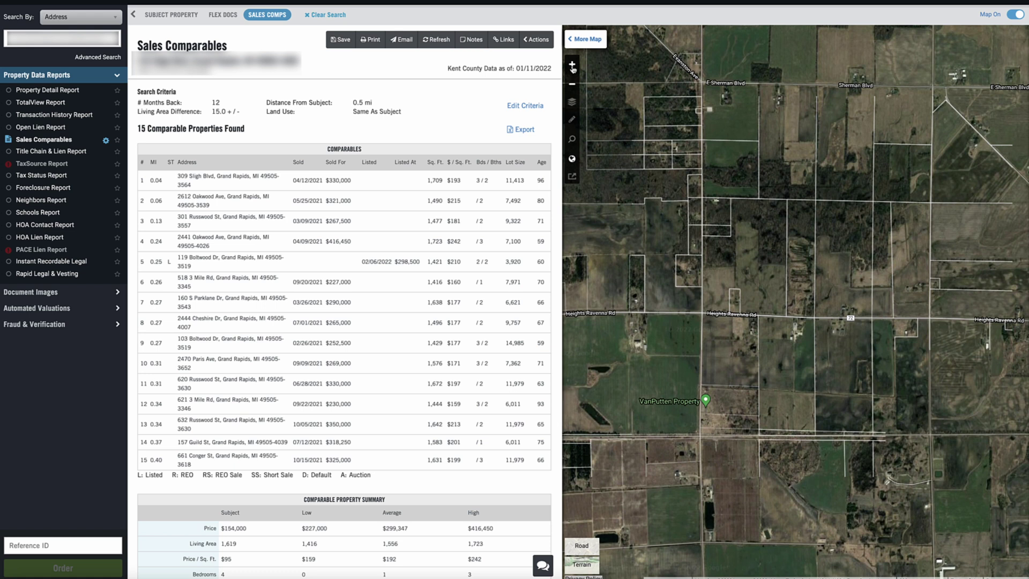
click(572, 66)
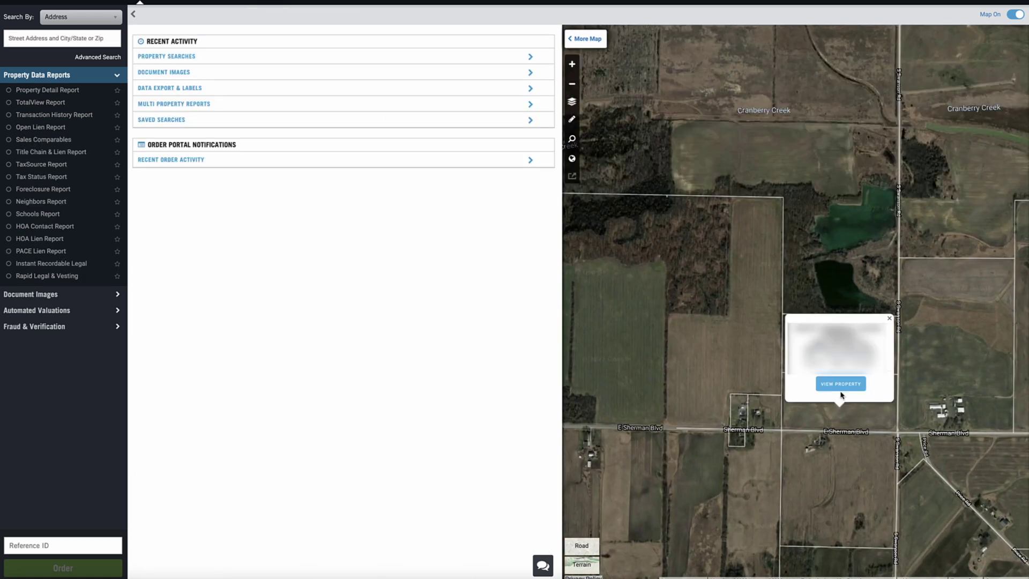
click(840, 388)
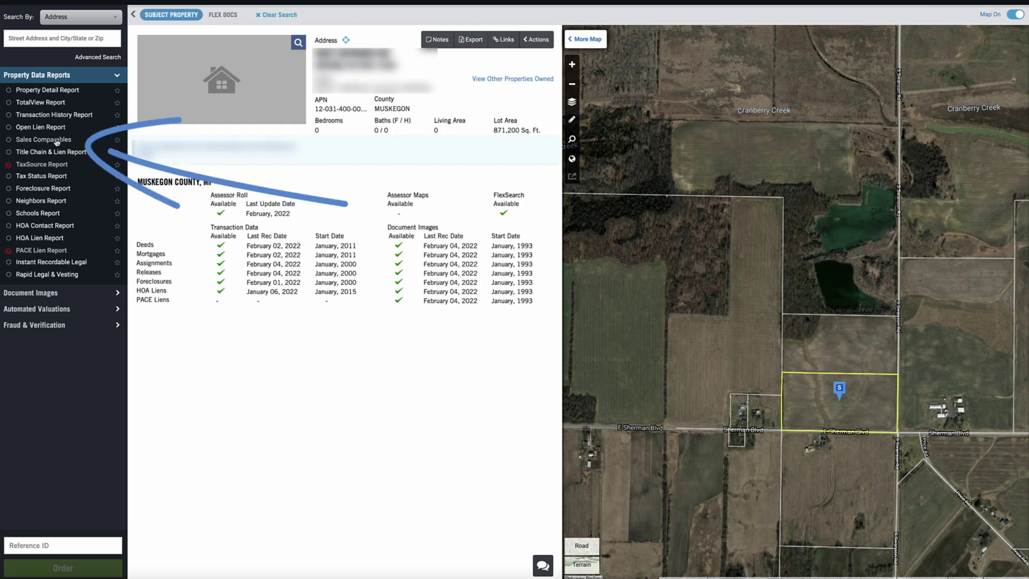
Order Sales Comparables for the Muskegon parcel and open its search criteria.
click(56, 141)
click(74, 571)
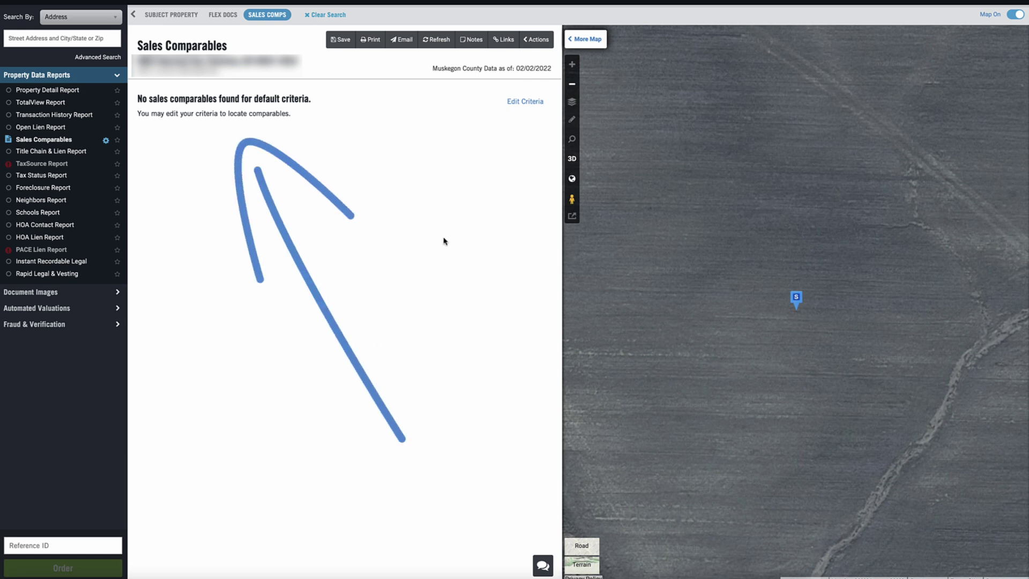
click(528, 102)
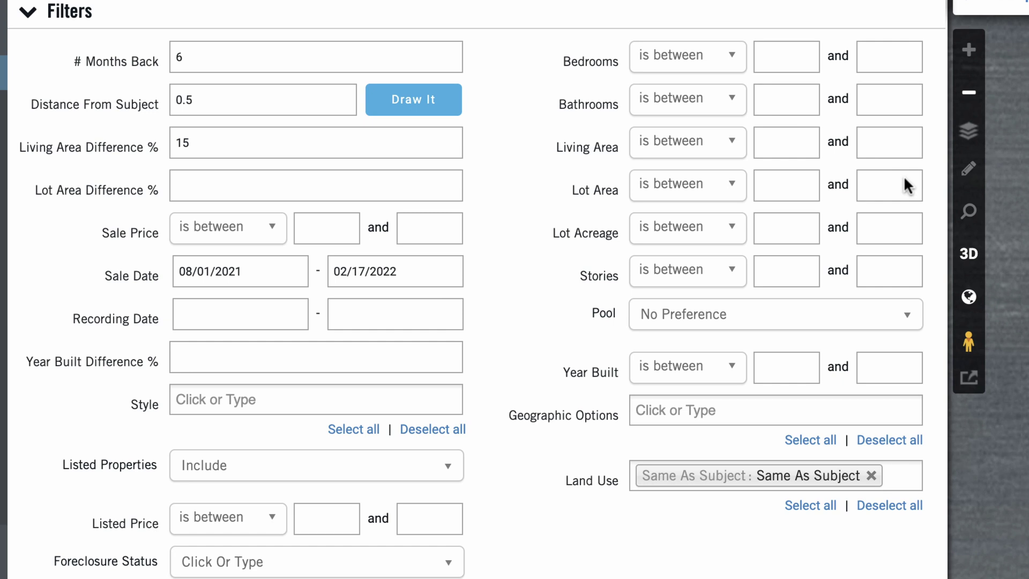
Set Distance From Subject to 1 and # Months Back to 12, and rerun the search.
double_click(237, 98)
text(1)
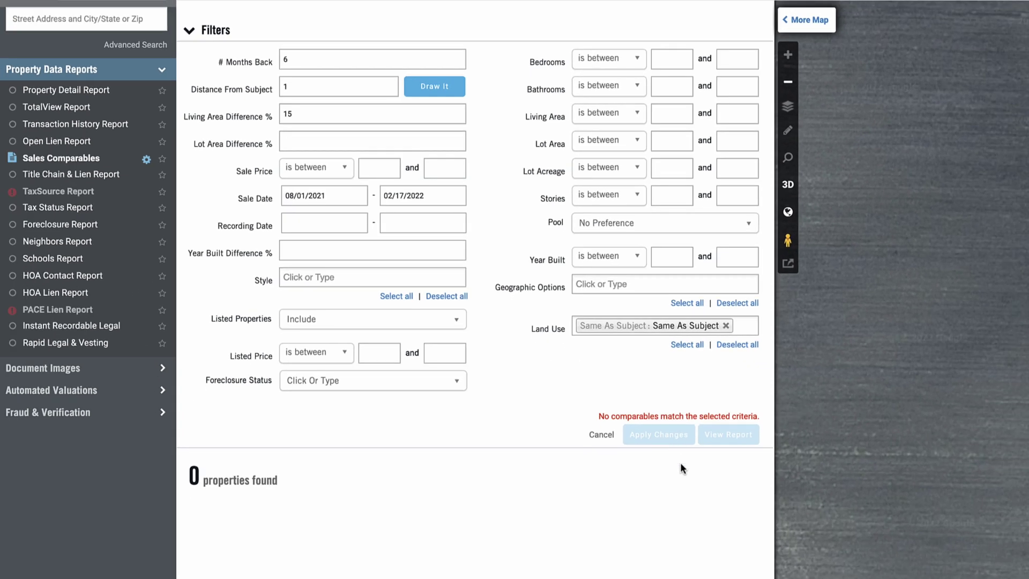
double_click(317, 60)
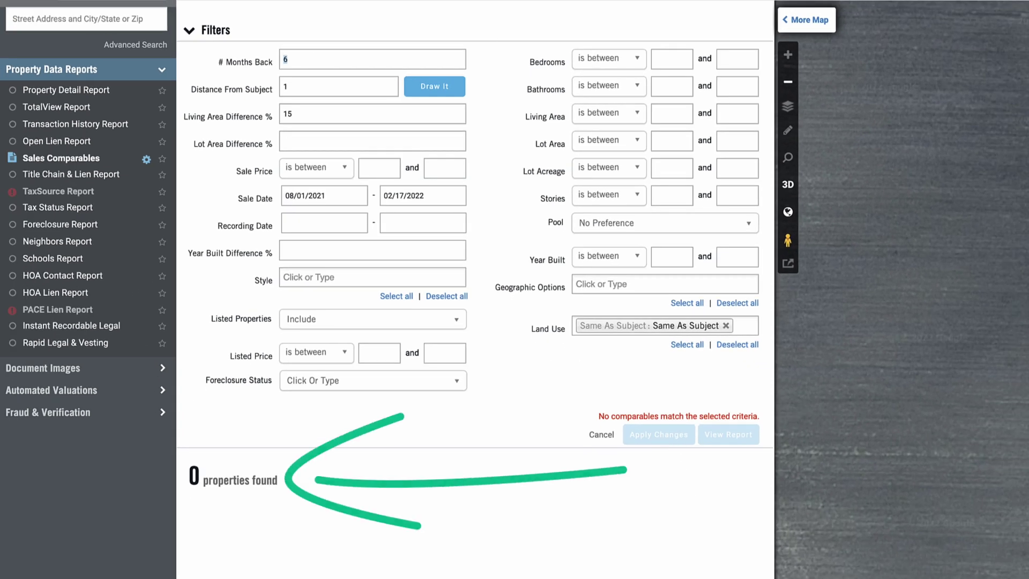
text(12)
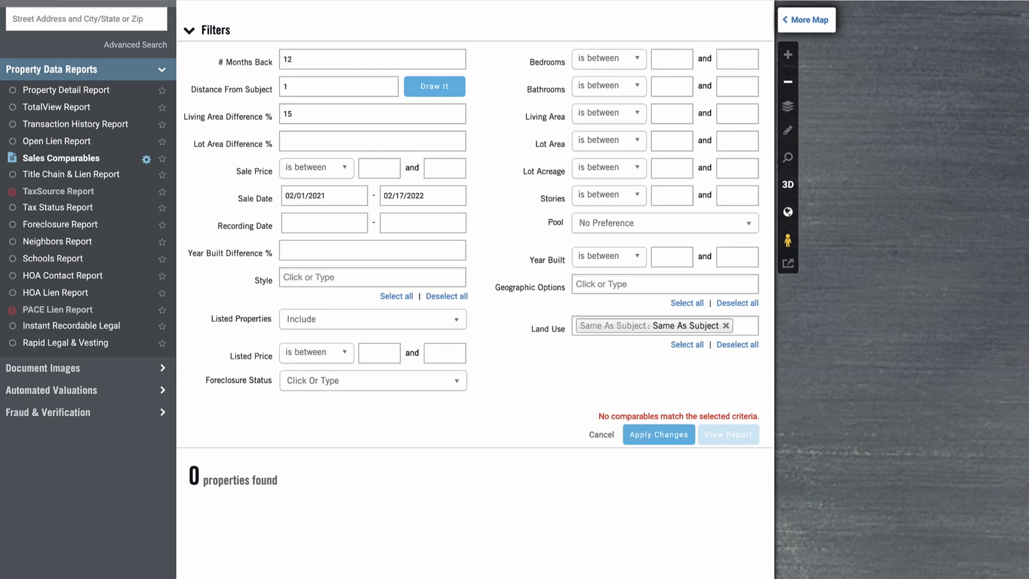
click(658, 434)
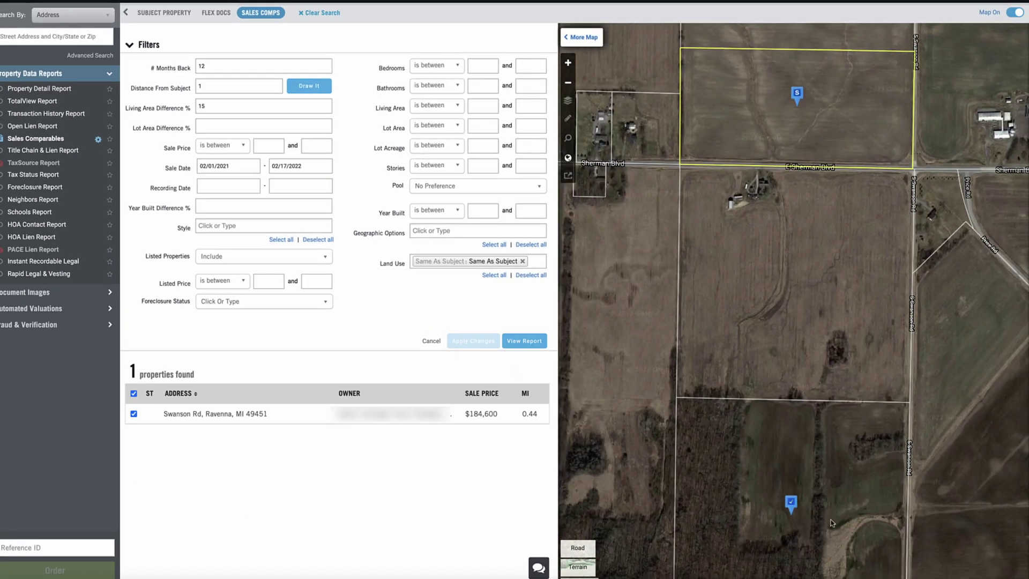
Inspect the single found comp, a $184,600 sale 0.44 mi away, on the map.
click(791, 514)
drag(871, 461, 869, 321)
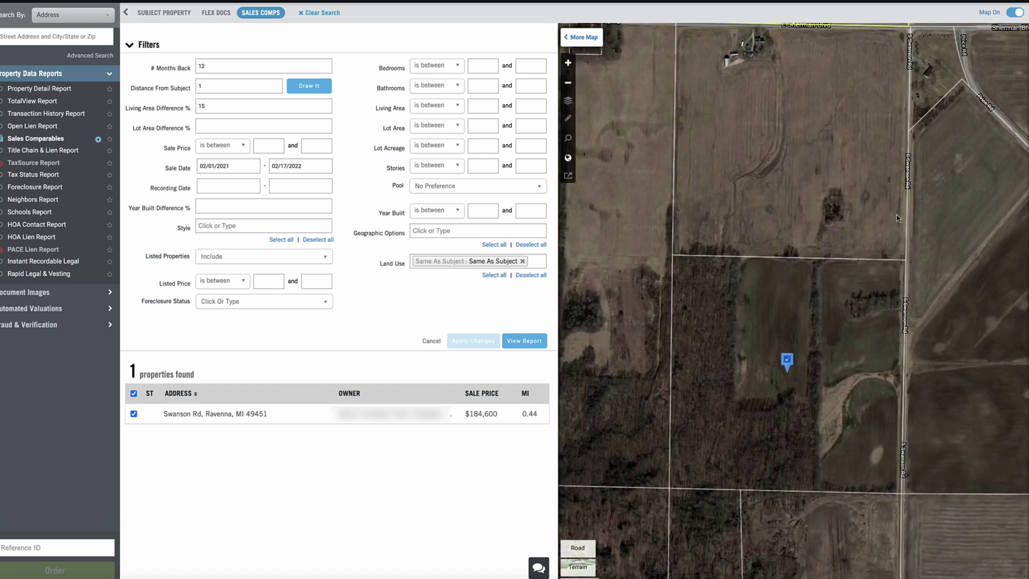
mouse_move(886, 218)
mouse_down()
mouse_move(897, 414)
mouse_move(869, 296)
mouse_up()
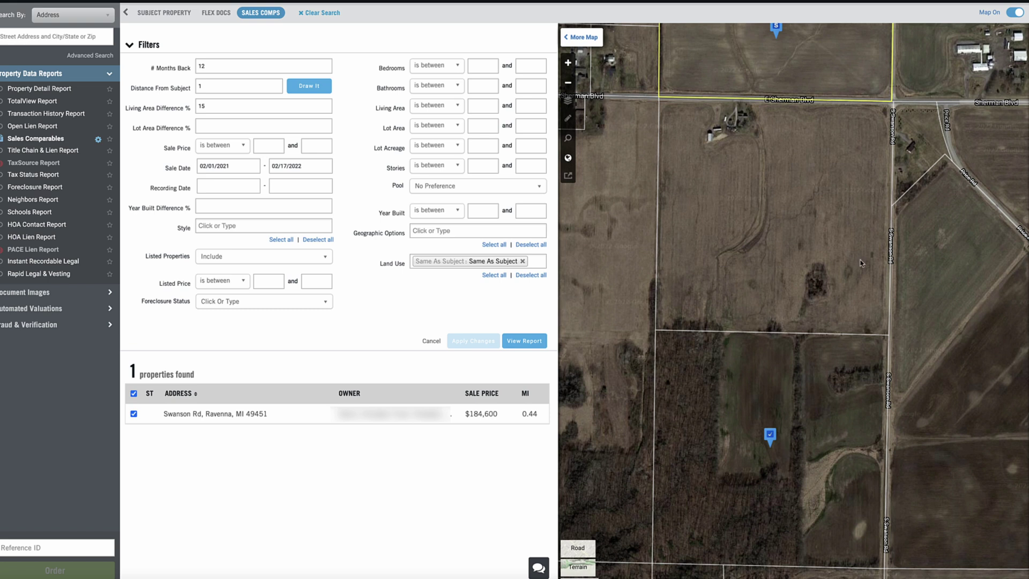
drag(835, 338, 840, 359)
drag(866, 287, 869, 288)
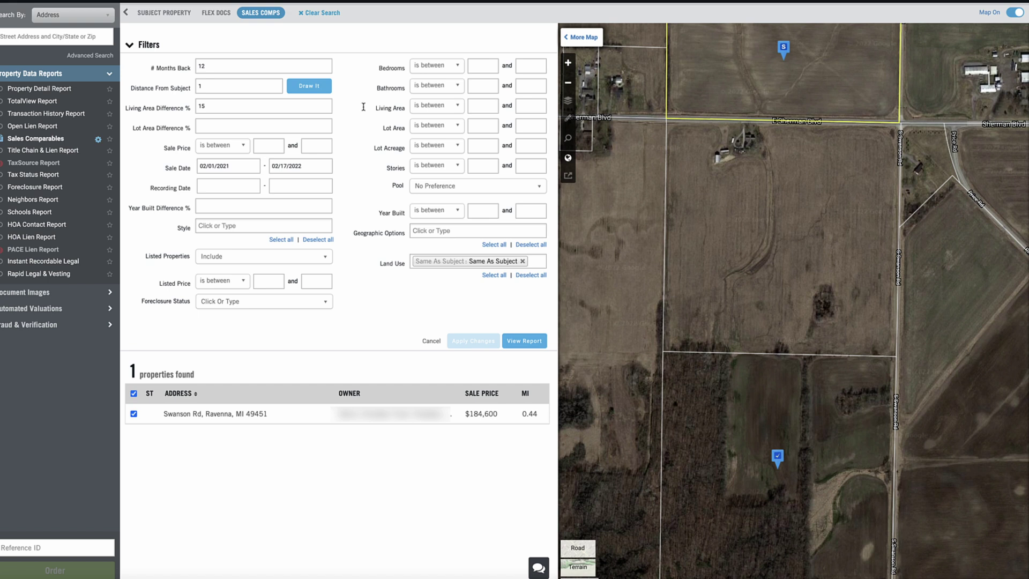
Set # Months Back to 24 and rerun the comp search.
click(257, 66)
text(2)
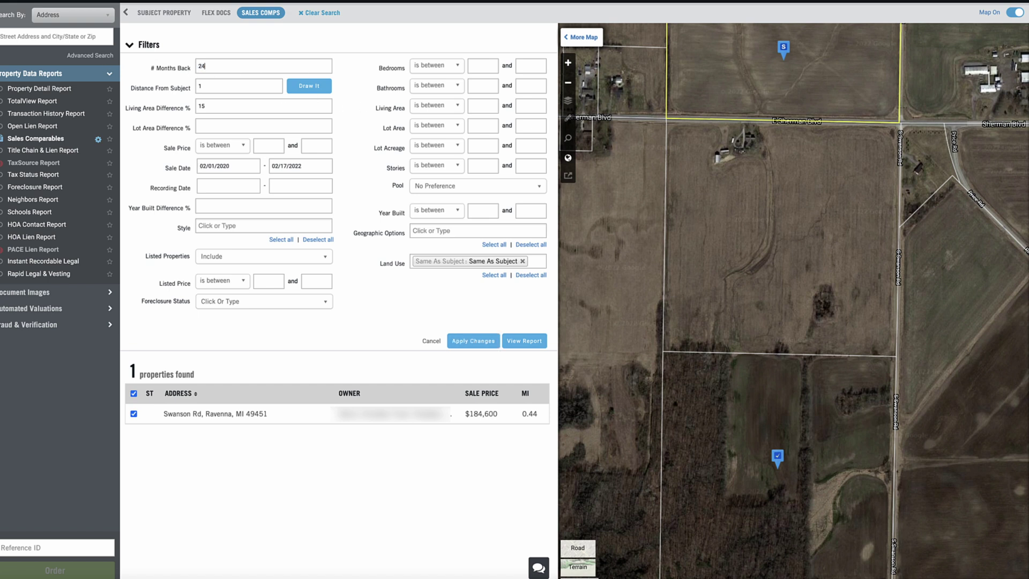
click(473, 342)
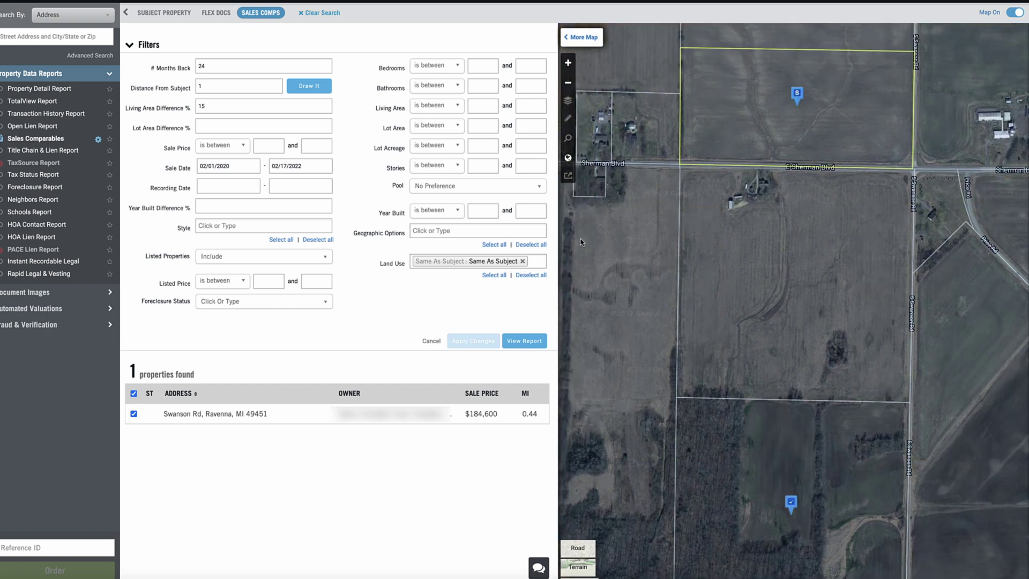
Widen Distance From Subject to 2 miles, rerun, and zoom the map onto the comparables.
double_click(219, 86)
text(2)
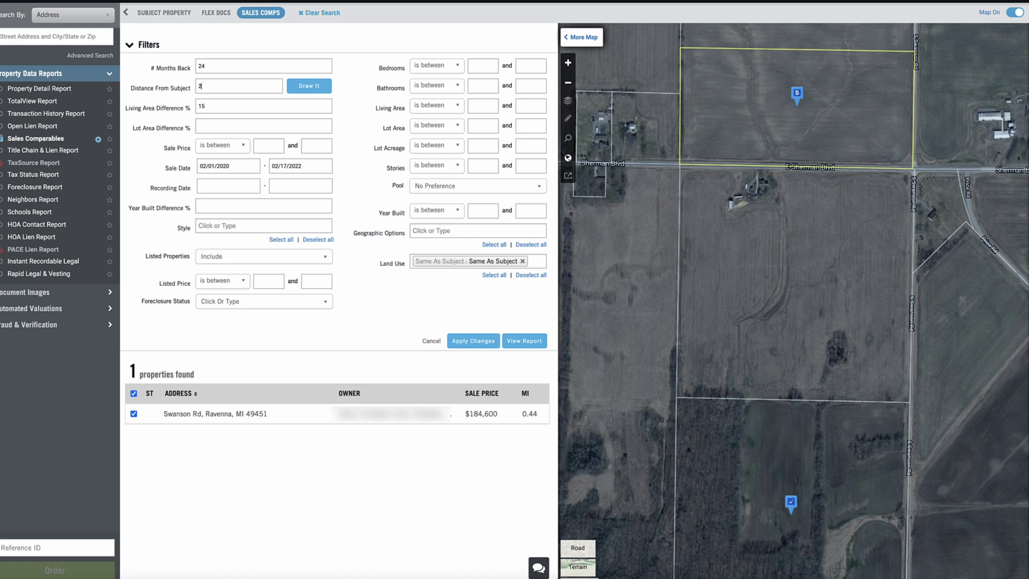
click(495, 342)
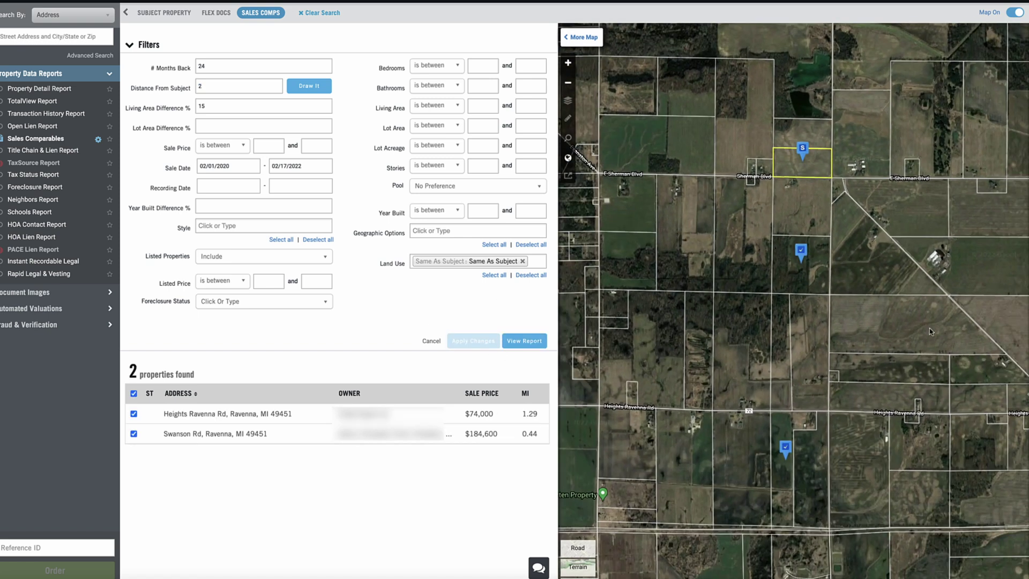
click(568, 64)
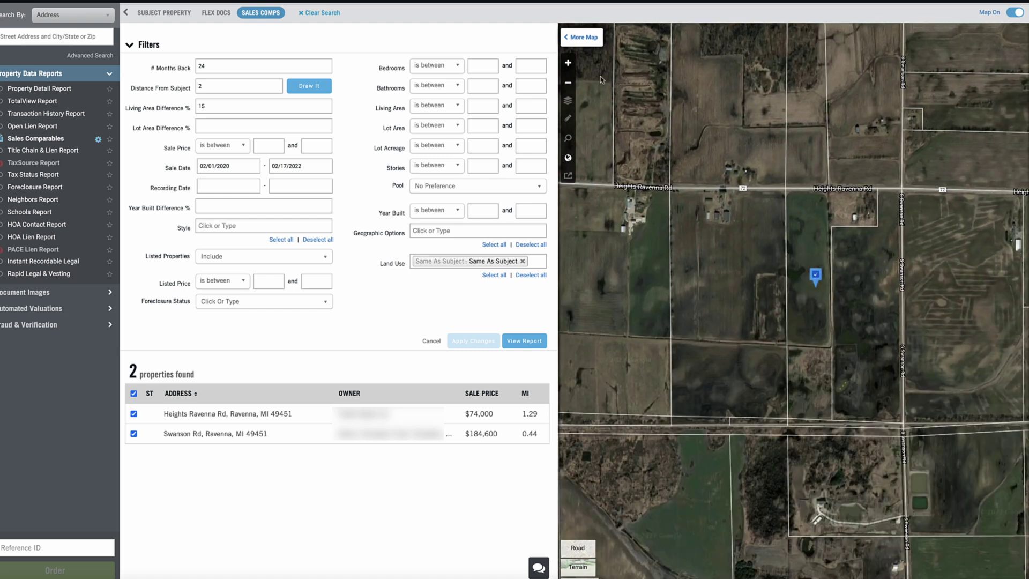
click(568, 63)
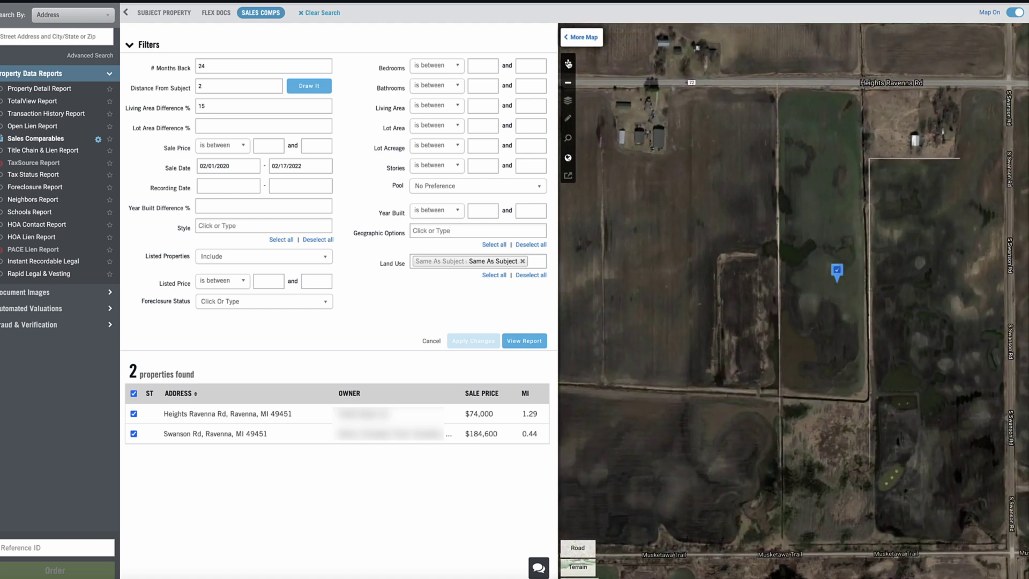